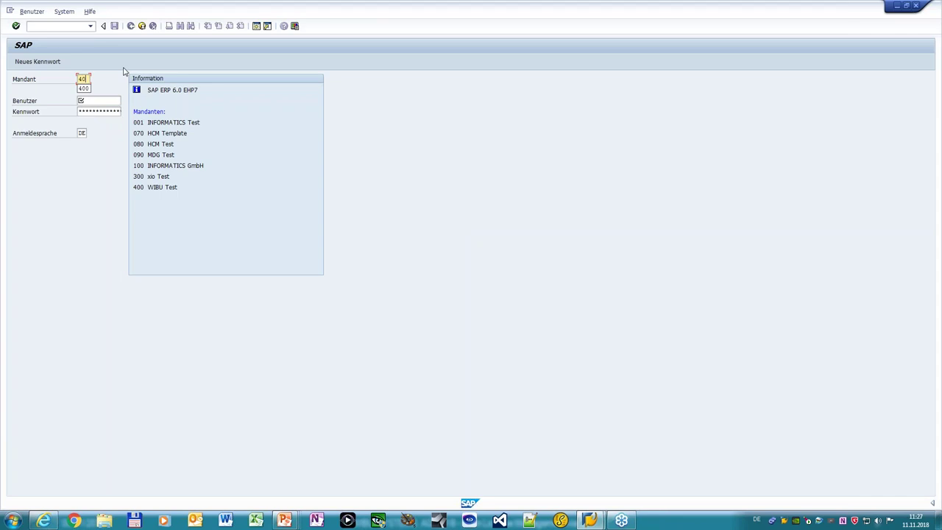
Log on to client 400 as user wibu with the account password and logon language EN.
{"action": "type", "text": "wibu"}
{"action": "key", "text": "Tab"}
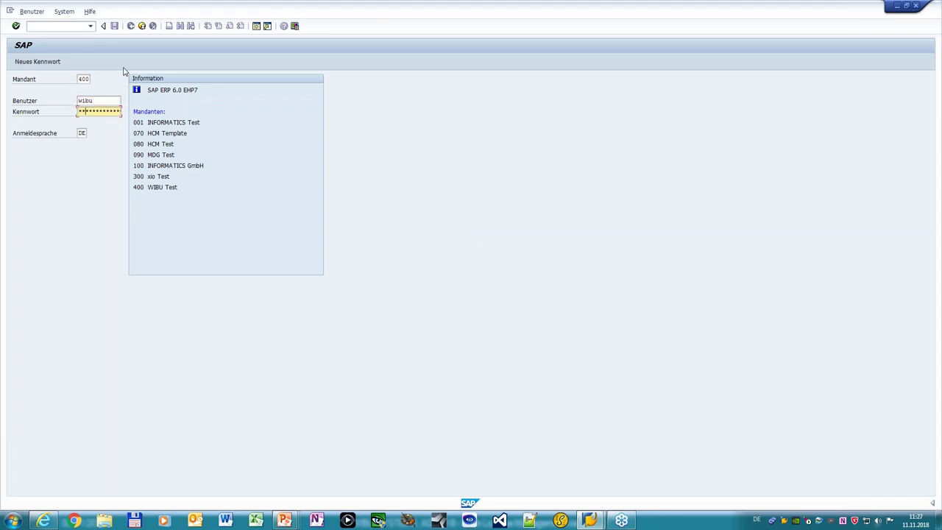
{"action": "key", "text": "Tab"}
{"action": "type", "text": "EN"}
{"action": "key", "text": "Return"}
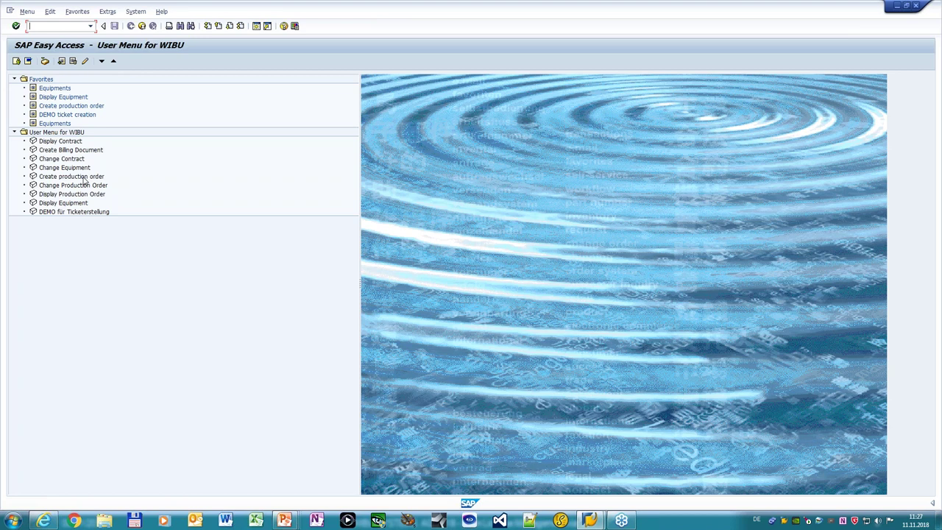
Start a new production order for material 10102000 in production plant 0001 with order type PP01.
{"action": "double_click", "coordinate": [83, 178]}
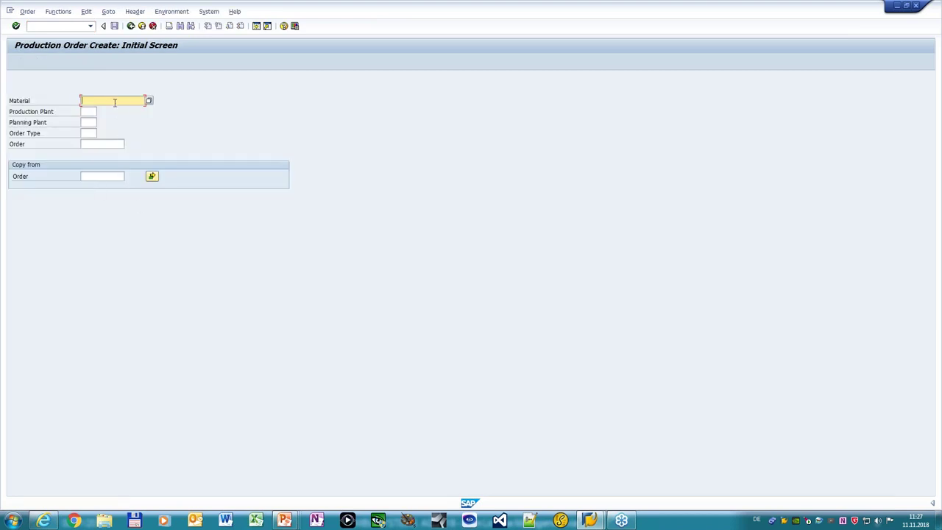
{"action": "type", "text": "10"}
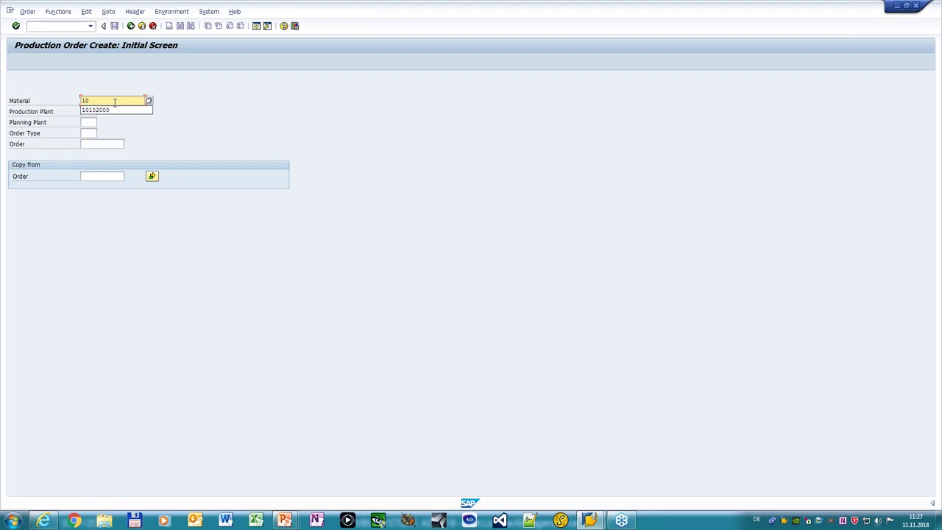
{"action": "left_click", "coordinate": [106, 111]}
{"action": "left_click", "coordinate": [87, 112]}
{"action": "type", "text": "0001"}
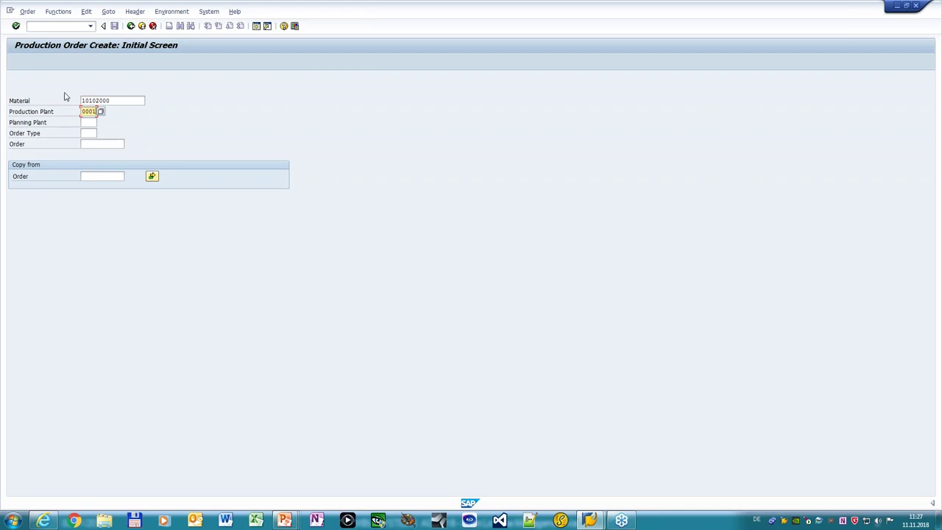
{"action": "left_click", "coordinate": [91, 133]}
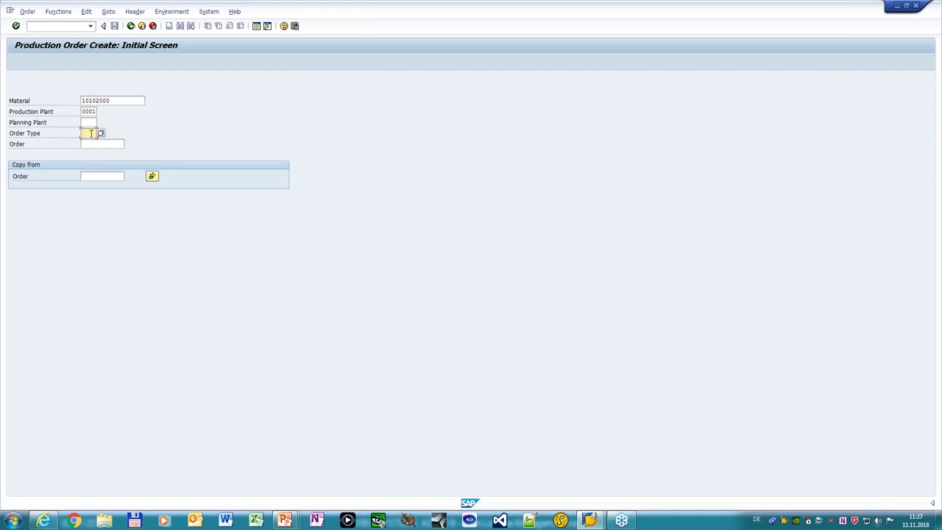
{"action": "type", "text": "pp01"}
{"action": "left_click", "coordinate": [102, 176]}
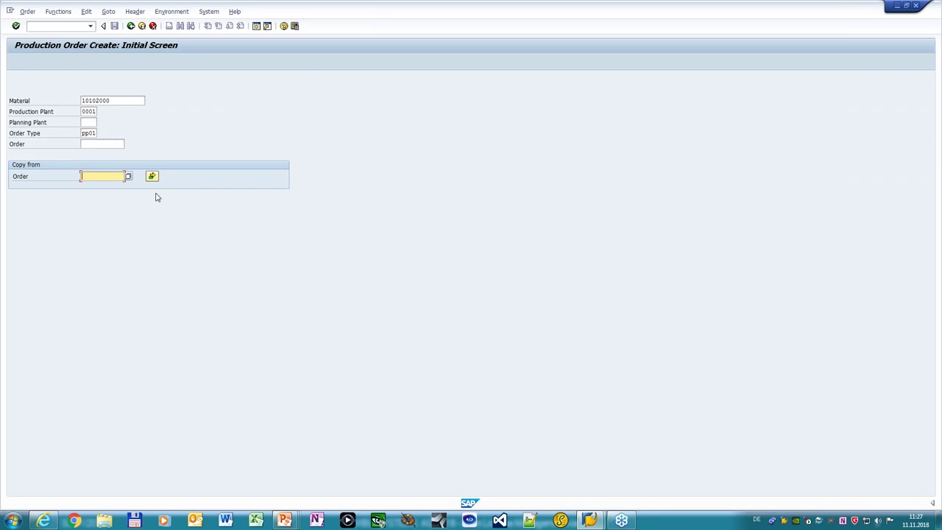
{"action": "key", "text": "Return"}
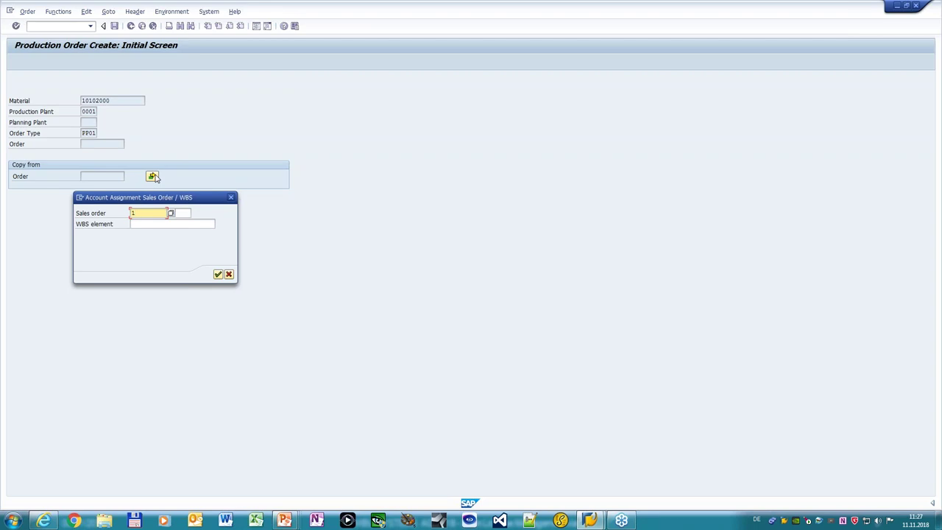
Assign the production order to item 60 of the sales order and set its total quantity to 1 PC.
{"action": "key", "text": "Tab"}
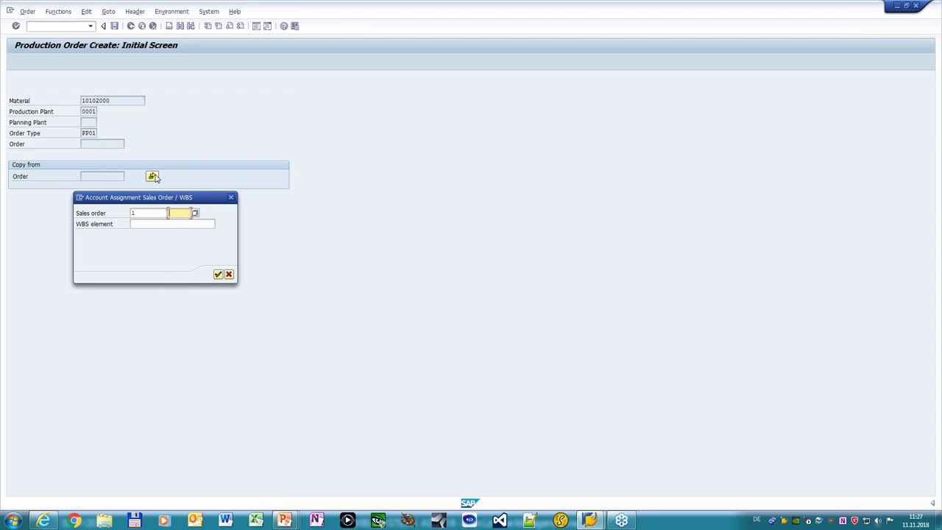
{"action": "type", "text": "60"}
{"action": "left_click", "coordinate": [218, 274]}
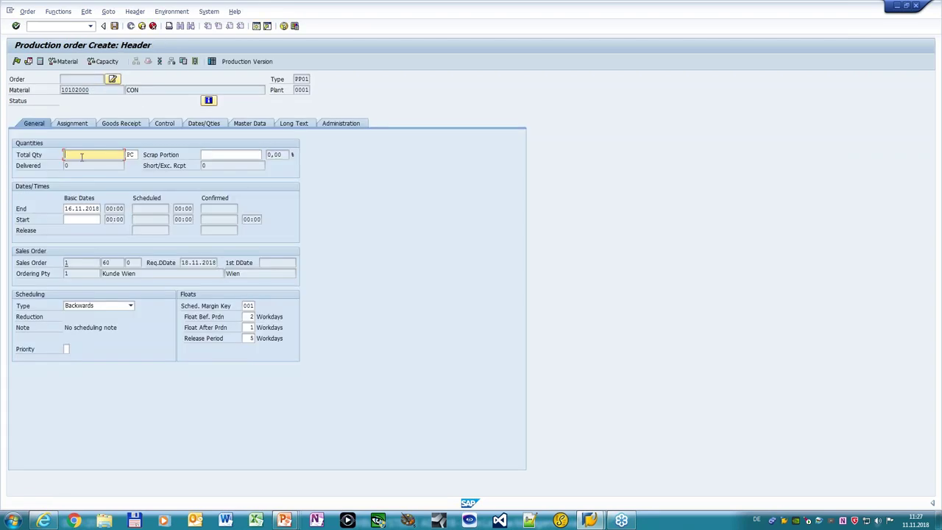
{"action": "type", "text": "1"}
{"action": "left_click", "coordinate": [16, 26]}
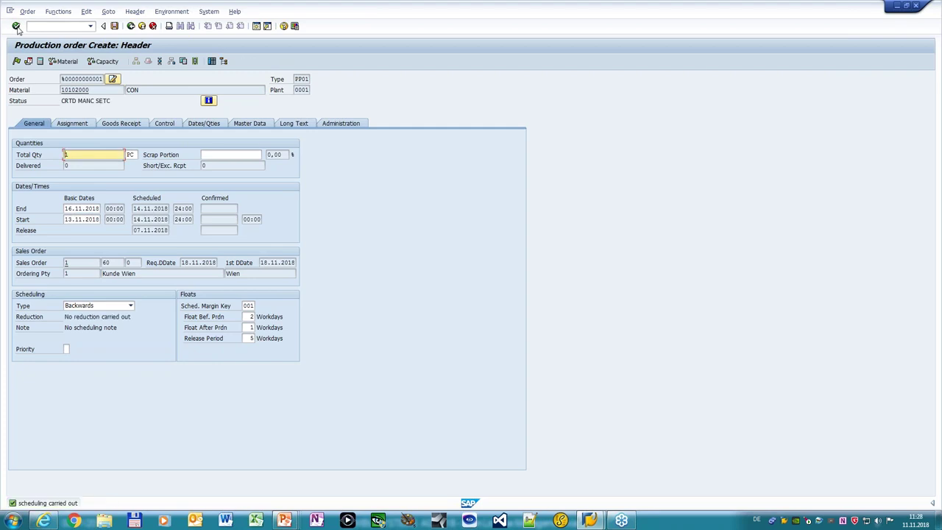
Generate the order header's serial number automatically with the equipment option, and save the production order.
{"action": "left_click", "coordinate": [140, 12]}
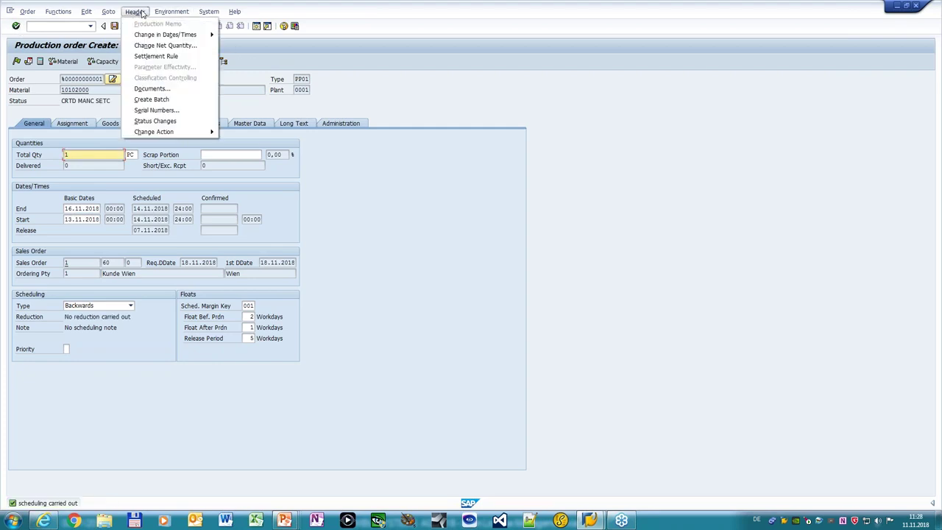
{"action": "left_click", "coordinate": [172, 110]}
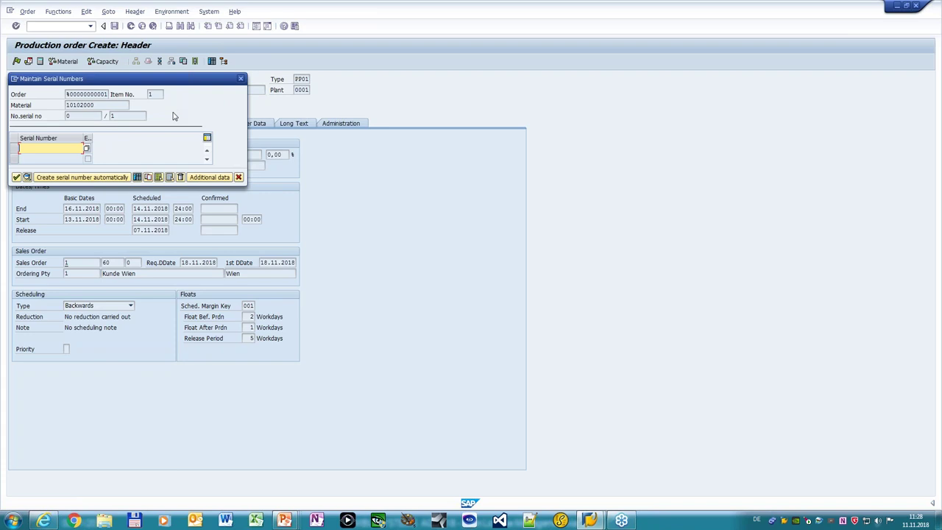
{"action": "left_click", "coordinate": [81, 178]}
{"action": "left_click_drag", "start_coordinate": [92, 137], "coordinate": [161, 139]}
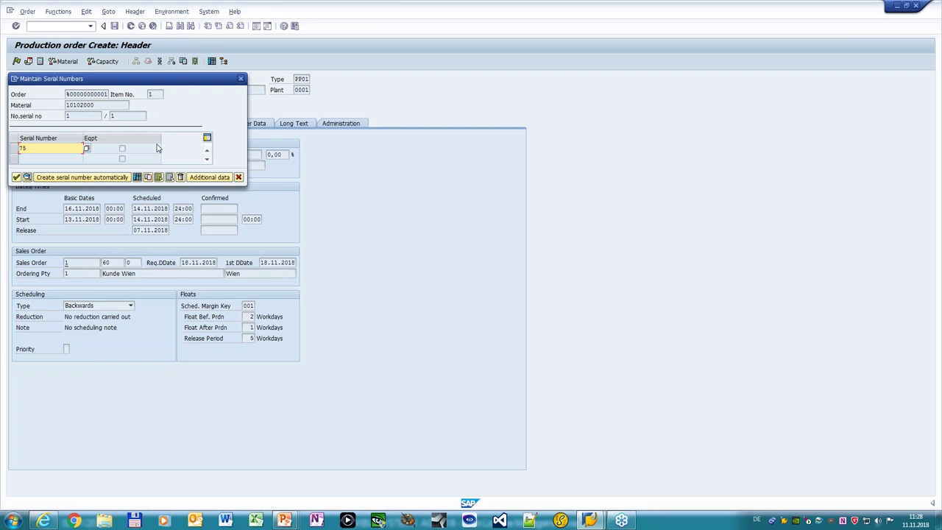
{"action": "left_click", "coordinate": [16, 151]}
{"action": "left_click", "coordinate": [123, 149]}
{"action": "left_click", "coordinate": [16, 177]}
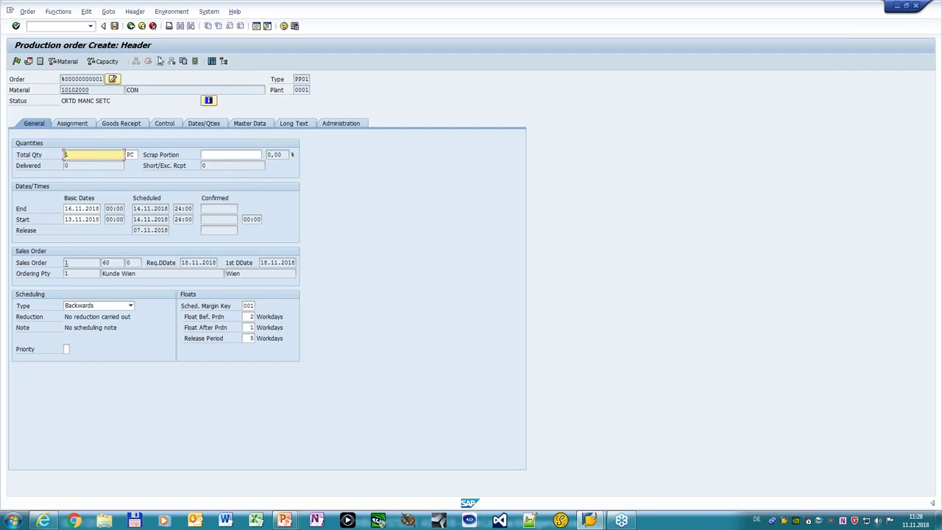
{"action": "left_click", "coordinate": [114, 25]}
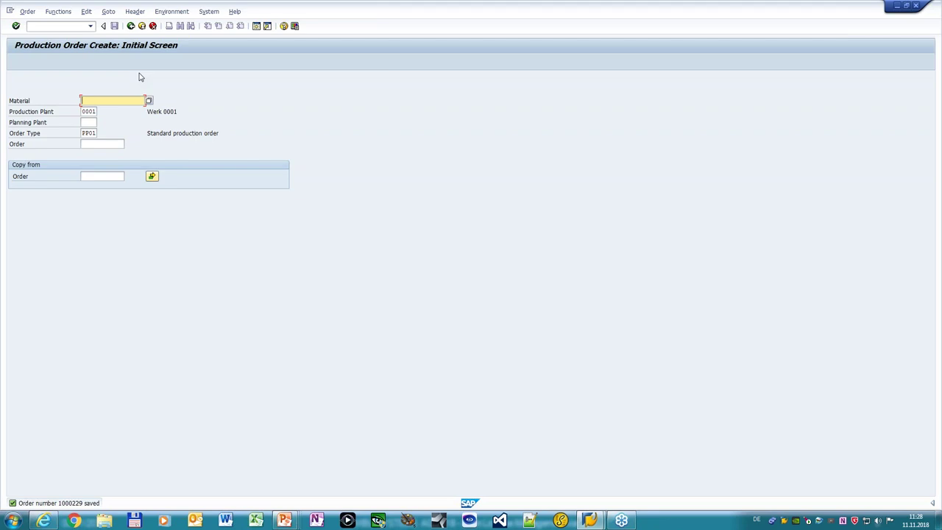
{"action": "left_click", "coordinate": [131, 27]}
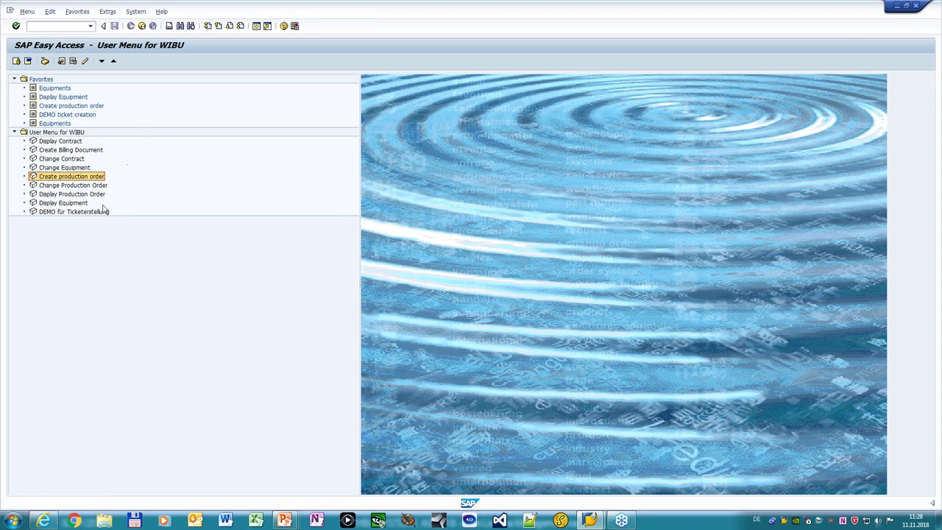
Find the equipment with serial number 75 and display its general data.
{"action": "double_click", "coordinate": [71, 205]}
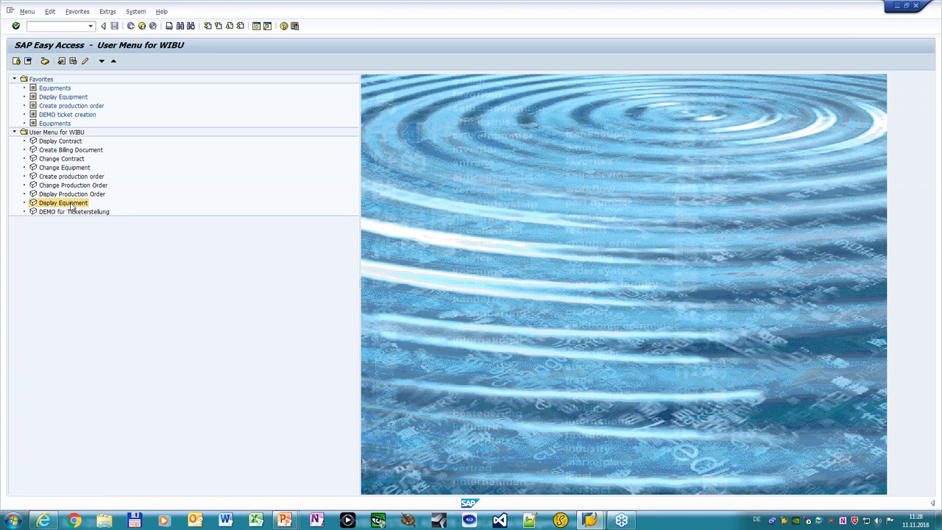
{"action": "left_click", "coordinate": [152, 101]}
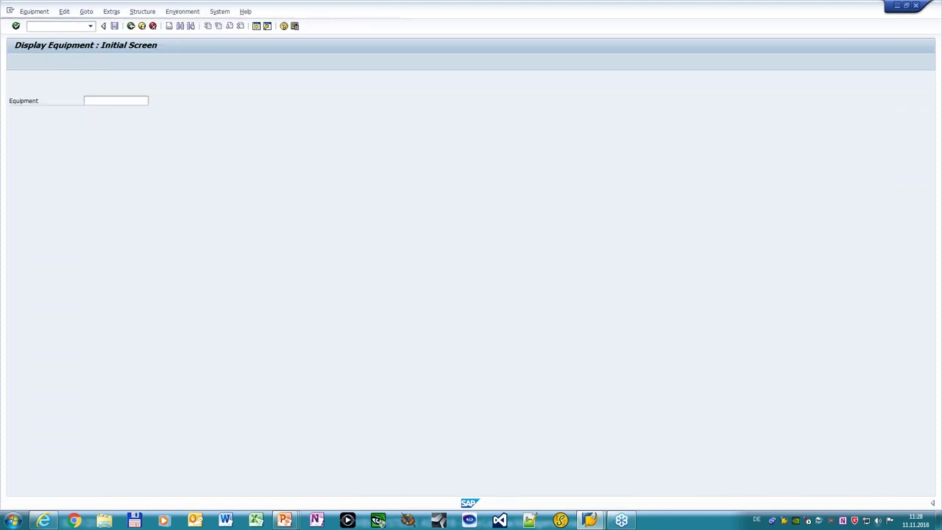
{"action": "left_click", "coordinate": [154, 121]}
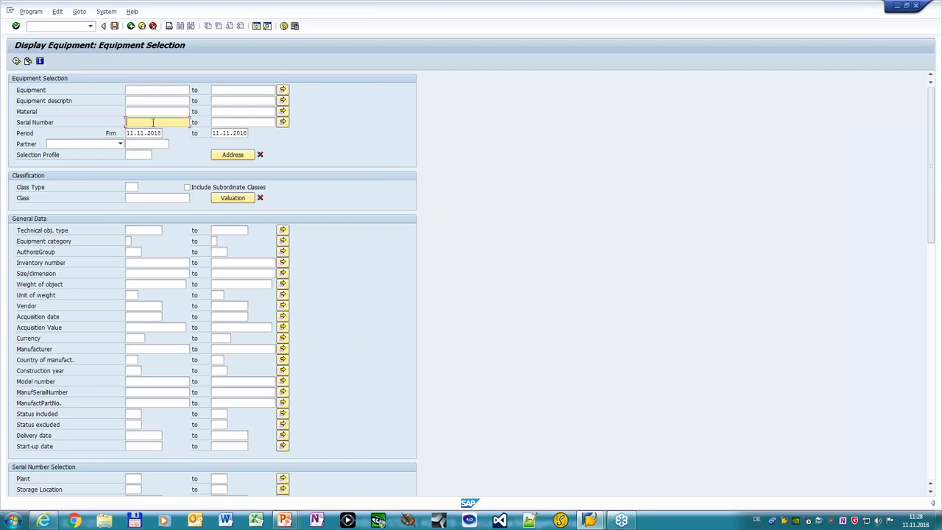
{"action": "type", "text": "75"}
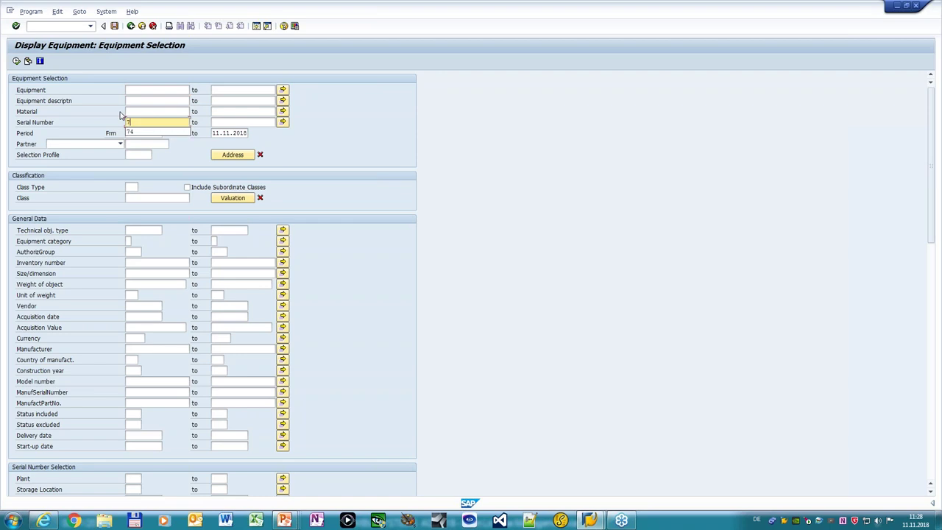
{"action": "key", "text": "Tab"}
{"action": "type", "text": "75"}
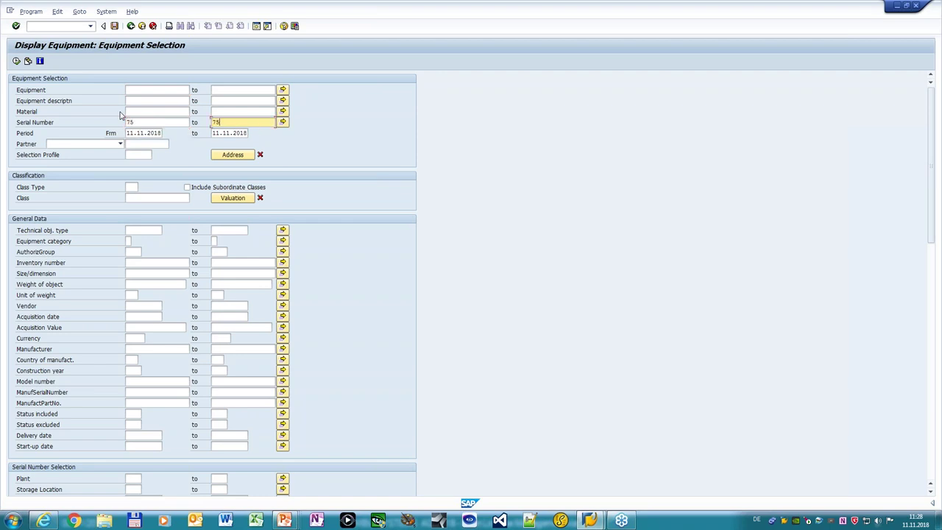
{"action": "left_click", "coordinate": [16, 61]}
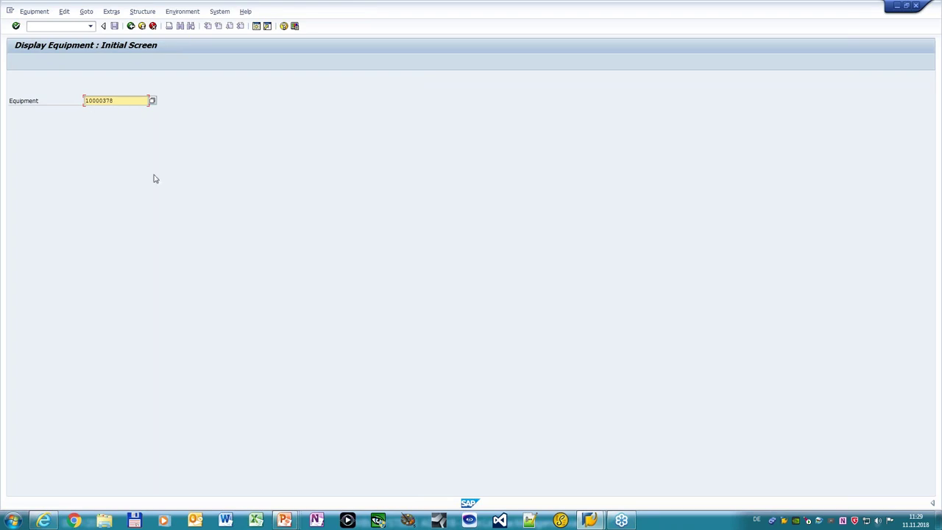
{"action": "key", "text": "Return"}
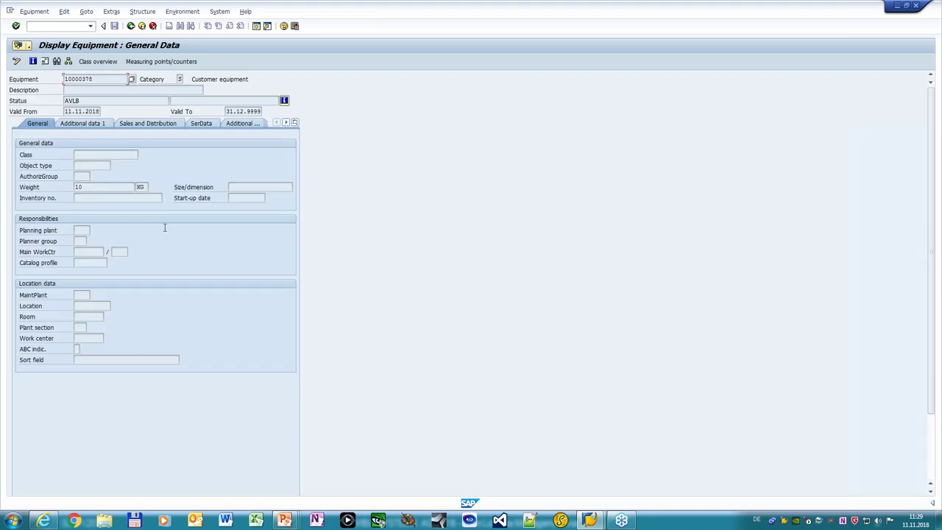
Reload the equipment record and check the Sort field in its location data.
{"action": "left_click", "coordinate": [136, 359]}
{"action": "left_click", "coordinate": [131, 25]}
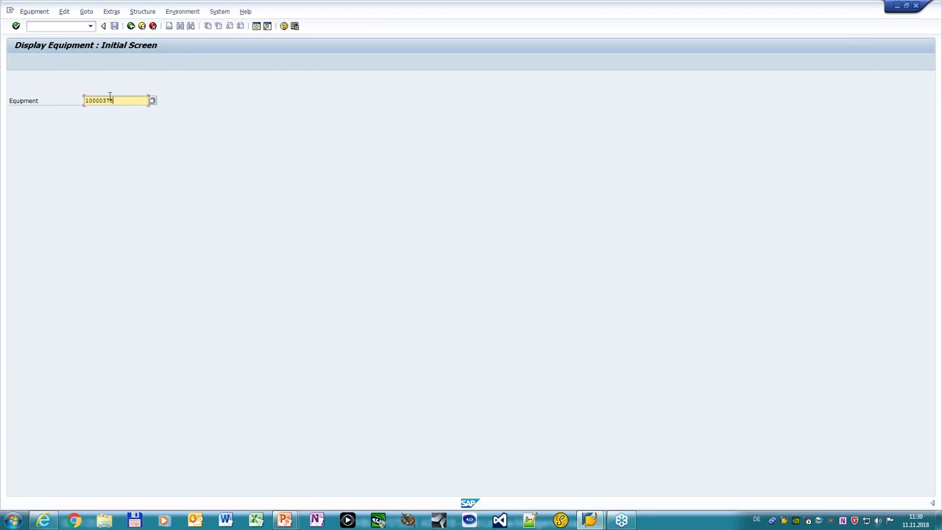
{"action": "key", "text": "Return"}
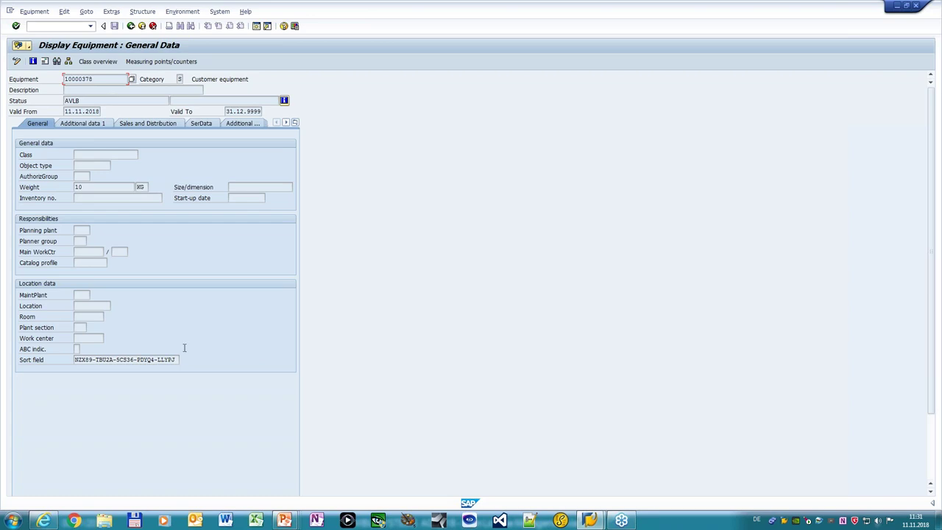
Copy the licence ticket from the equipment's Sort field and submit it in the CodeMeter License Central WebDepot in the browser.
{"action": "left_click_drag", "start_coordinate": [180, 359], "coordinate": [66, 359]}
{"action": "key", "text": "ctrl+c"}
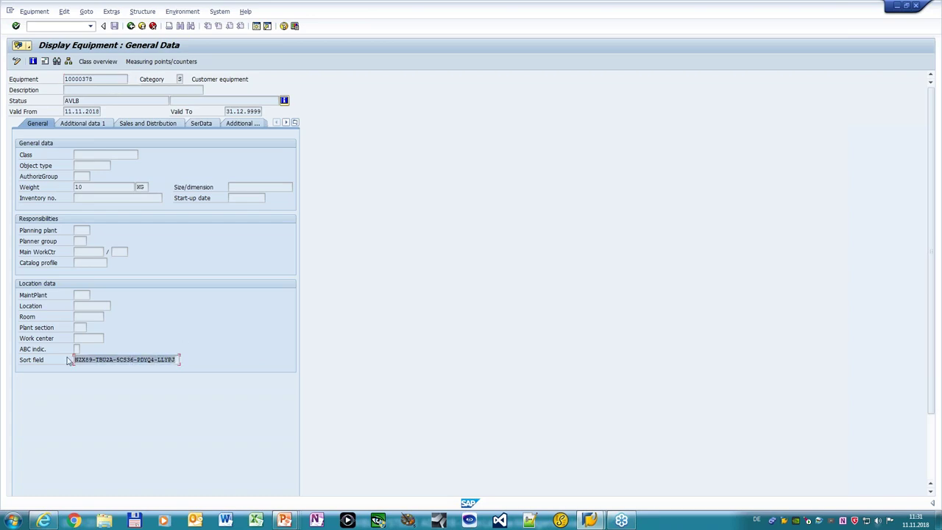
{"action": "left_click", "coordinate": [70, 360]}
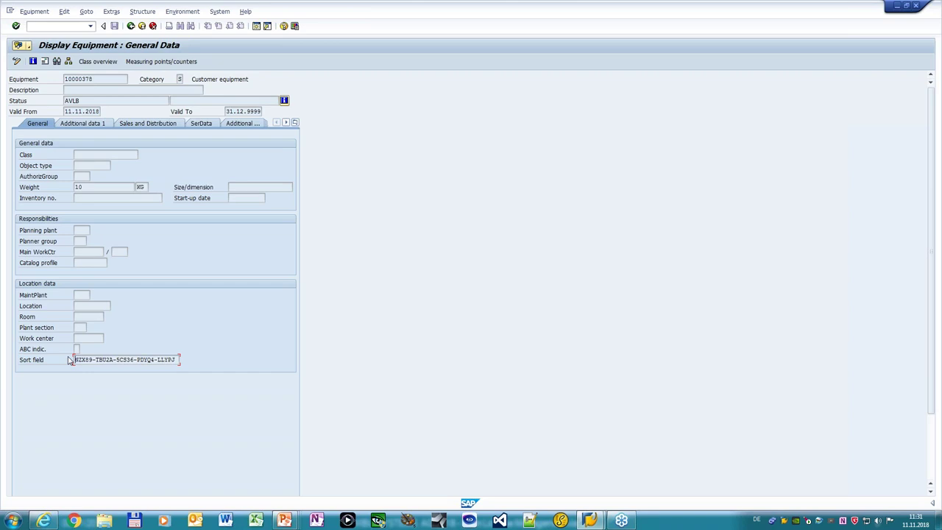
{"action": "left_click", "coordinate": [44, 520]}
{"action": "left_click", "coordinate": [302, 215]}
{"action": "key", "text": "ctrl+v"}
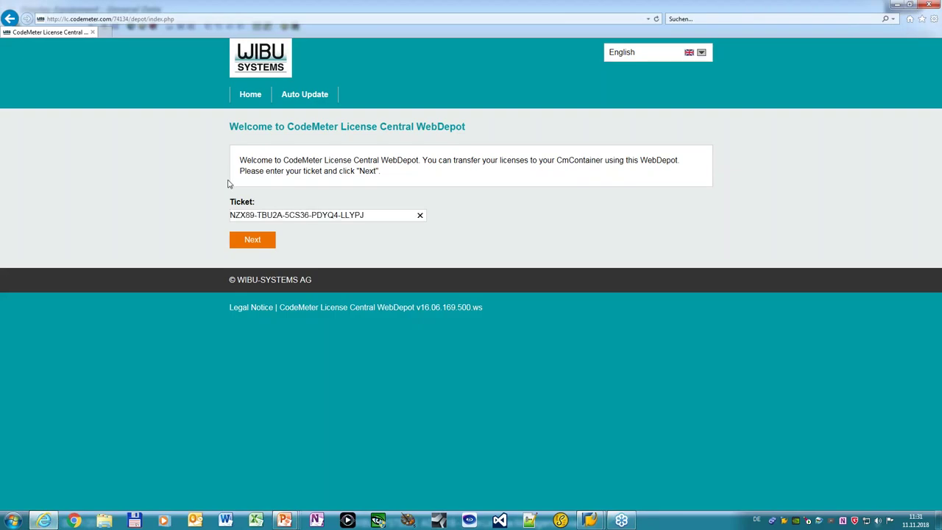
{"action": "left_click", "coordinate": [272, 241]}
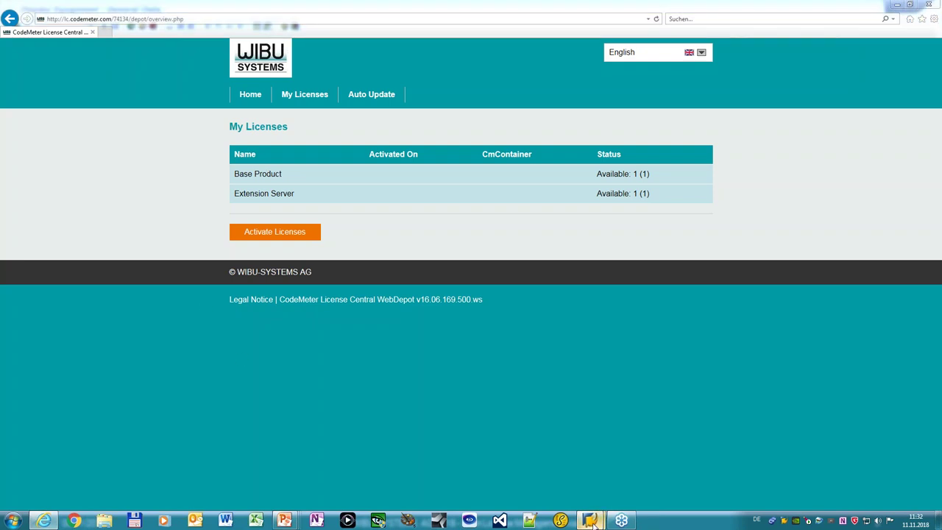
Switch back to SAP and examine the characteristic values in the equipment's configuration data.
{"action": "mouse_move", "coordinate": [594, 521]}
{"action": "left_click", "coordinate": [636, 458]}
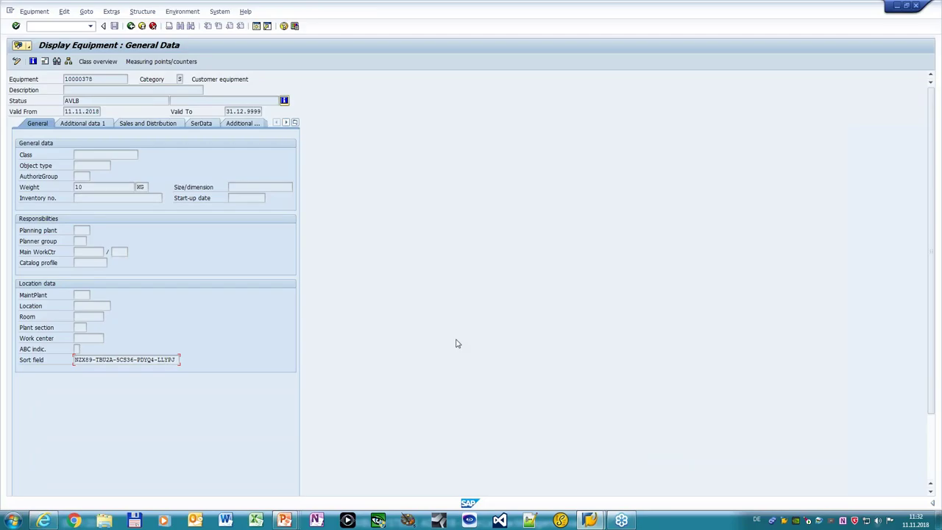
{"action": "left_click", "coordinate": [286, 123]}
{"action": "left_click", "coordinate": [286, 123]}
{"action": "left_click", "coordinate": [287, 123]}
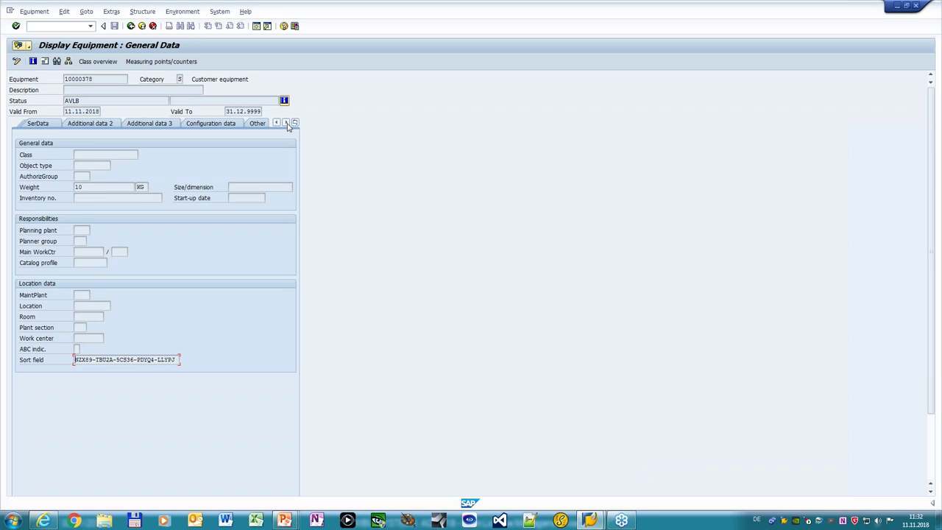
{"action": "left_click", "coordinate": [230, 125]}
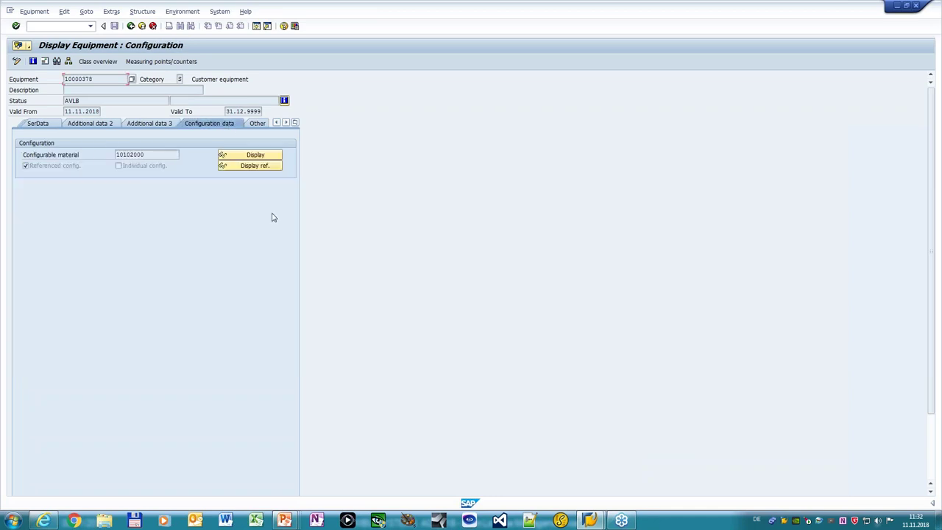
{"action": "left_click", "coordinate": [263, 156]}
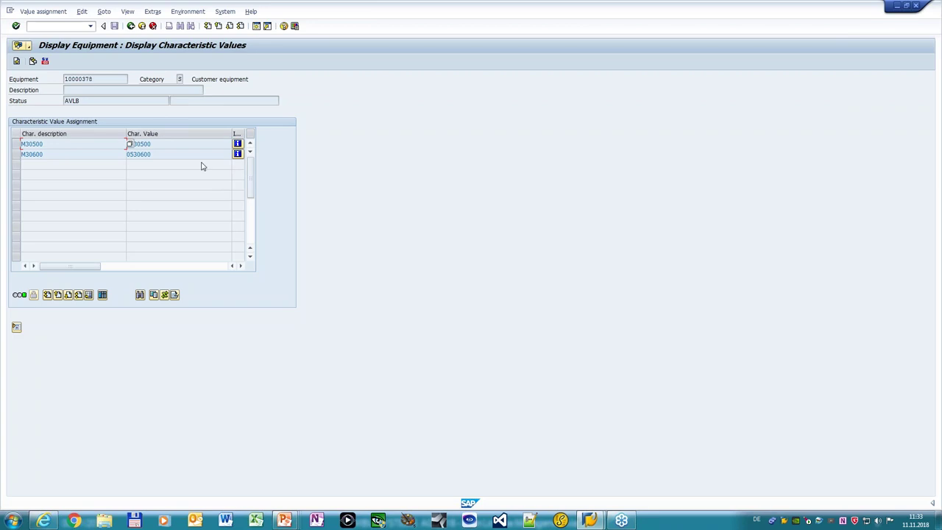
{"action": "left_click", "coordinate": [130, 26]}
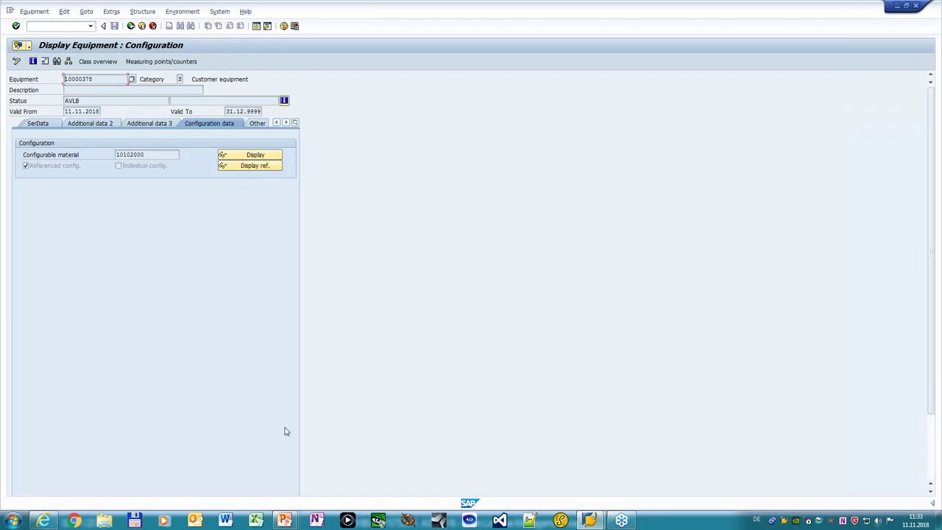
{"action": "key", "text": "alt+Tab"}
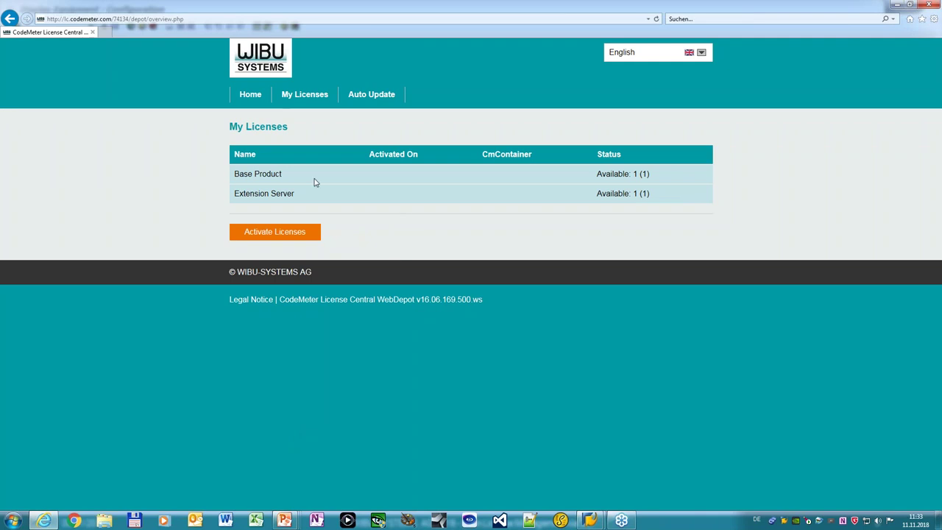
{"action": "left_click", "coordinate": [291, 234]}
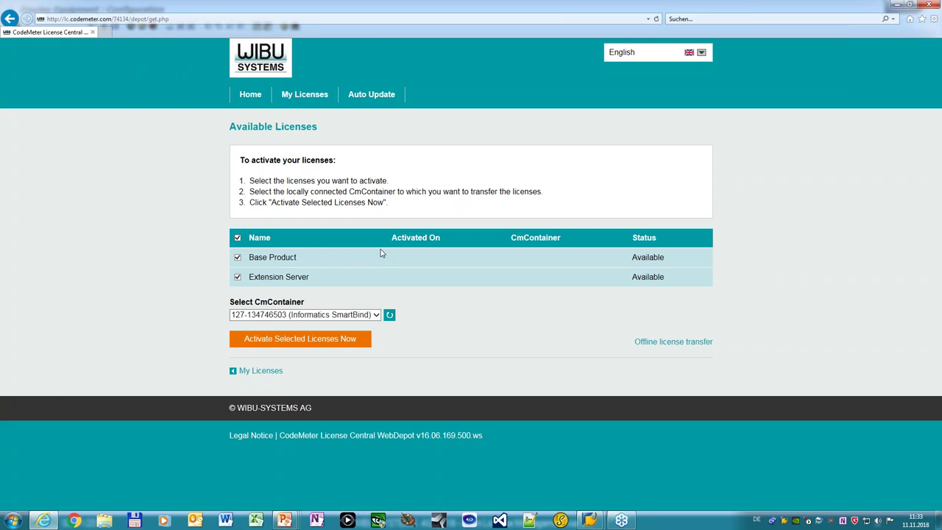
{"action": "left_click", "coordinate": [358, 315]}
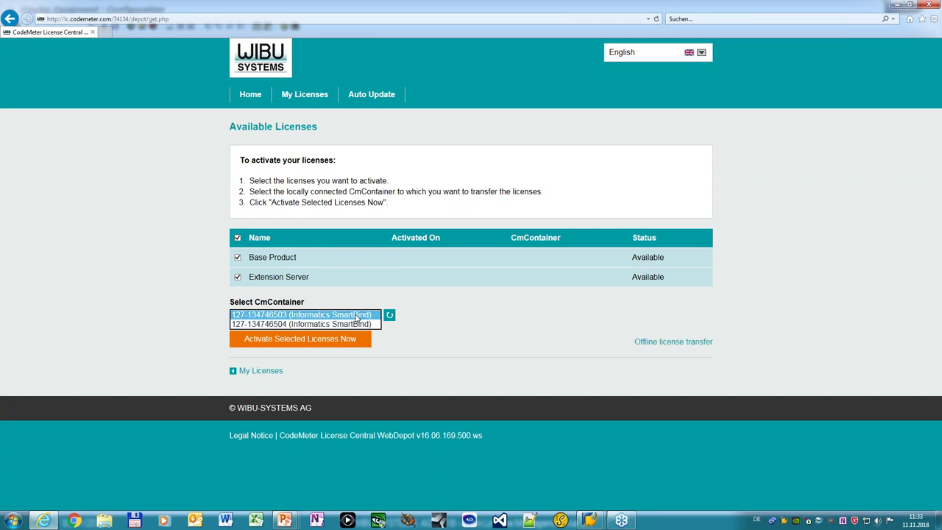
{"action": "left_click", "coordinate": [305, 315]}
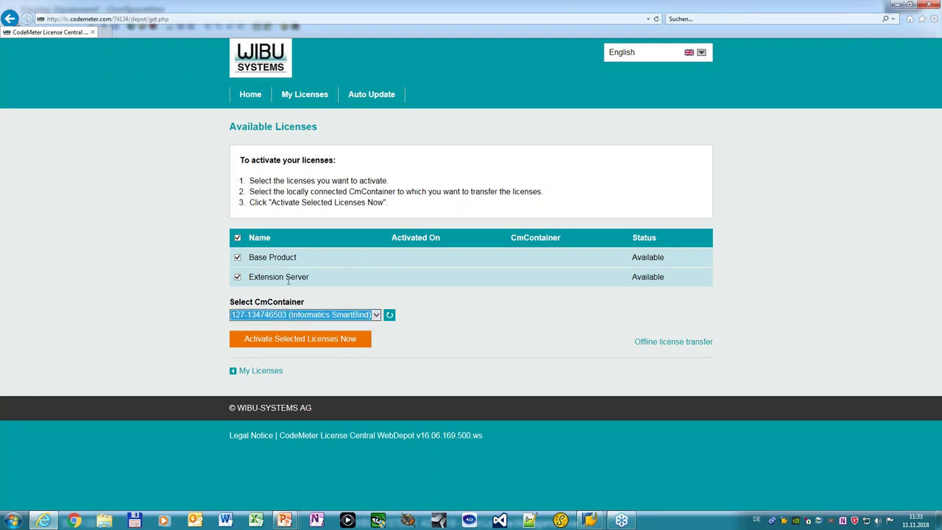
{"action": "left_click", "coordinate": [330, 344]}
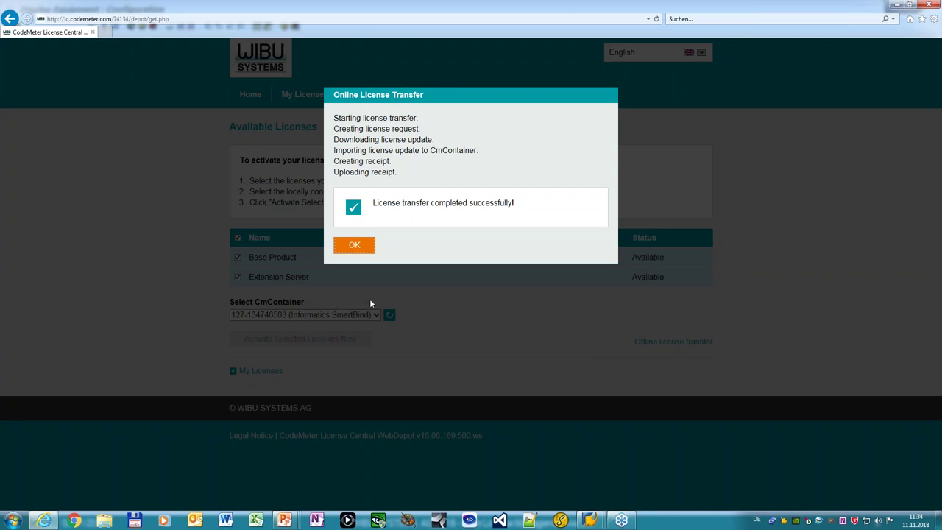
{"action": "left_click", "coordinate": [356, 248]}
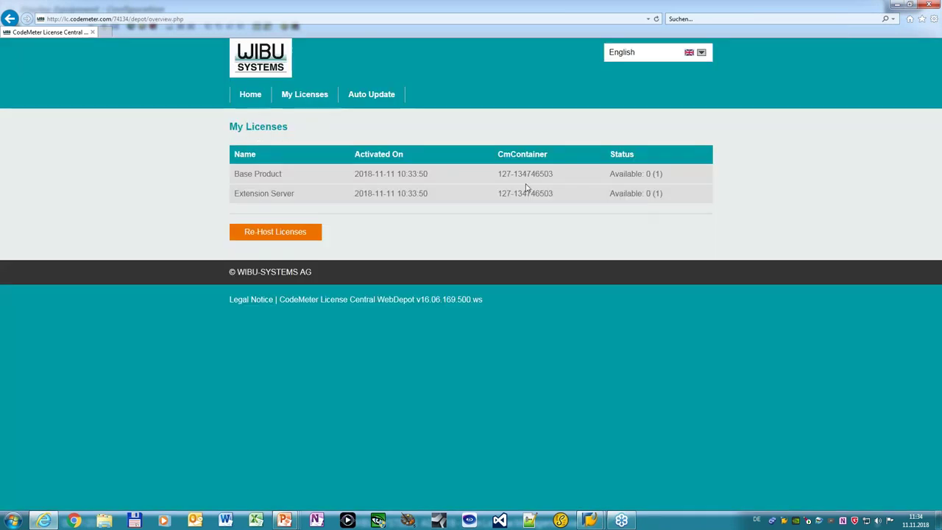
{"action": "left_click_drag", "start_coordinate": [541, 175], "coordinate": [553, 176]}
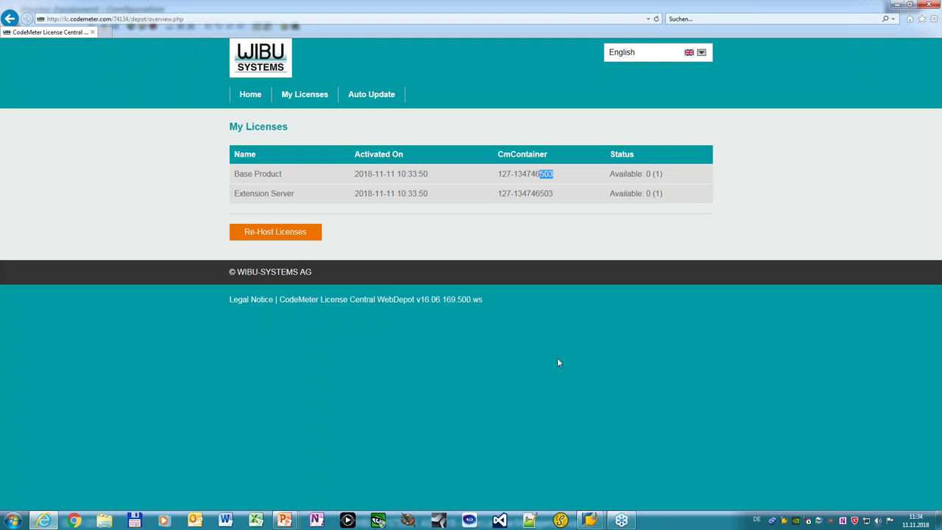
Switch back to SAP, leave the equipment's configuration display and reopen the same equipment record.
{"action": "mouse_move", "coordinate": [592, 519]}
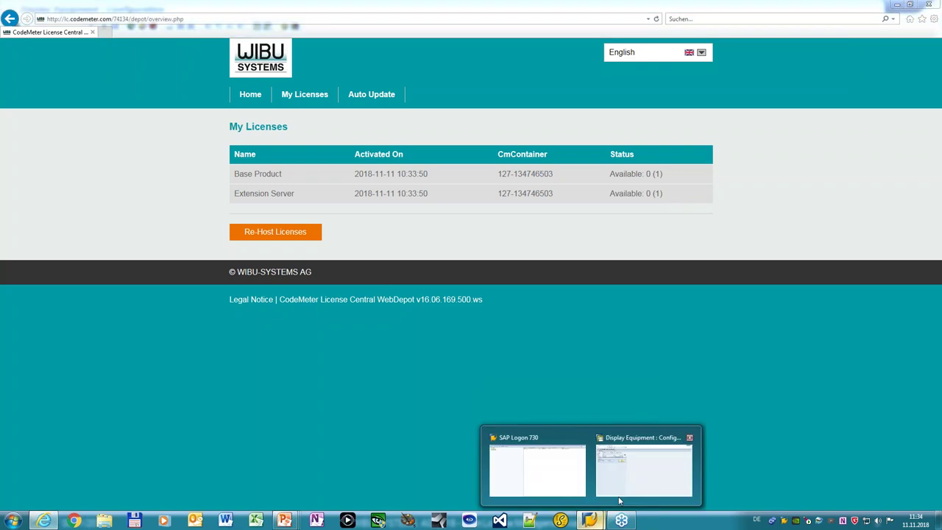
{"action": "left_click", "coordinate": [644, 464]}
{"action": "left_click", "coordinate": [131, 27]}
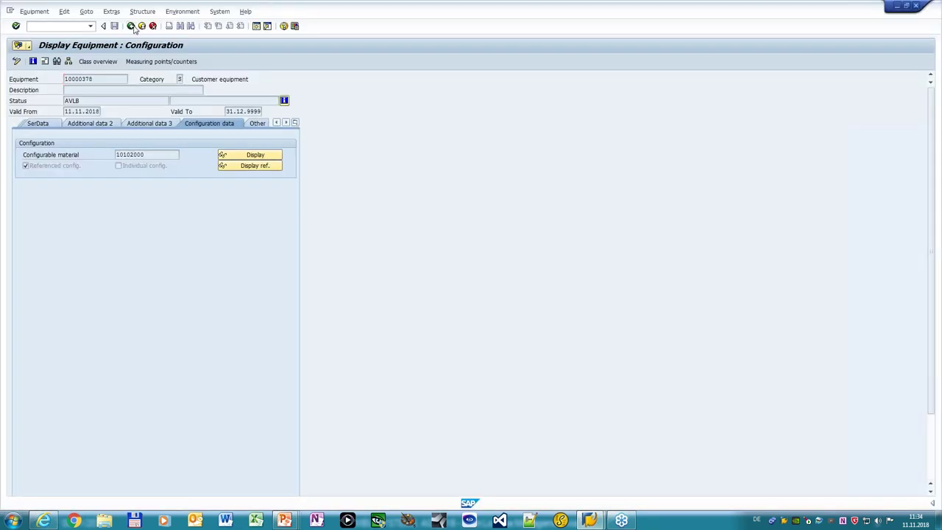
{"action": "left_click", "coordinate": [131, 26]}
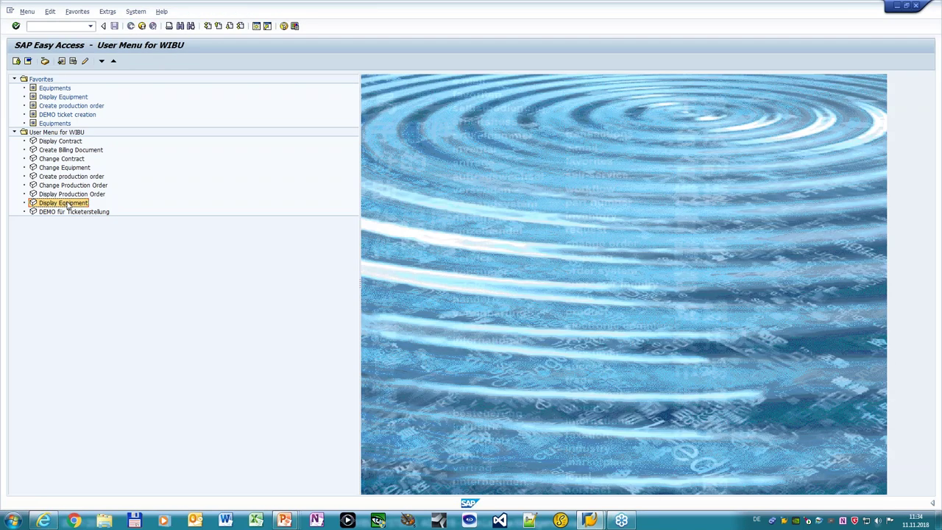
{"action": "double_click", "coordinate": [56, 207]}
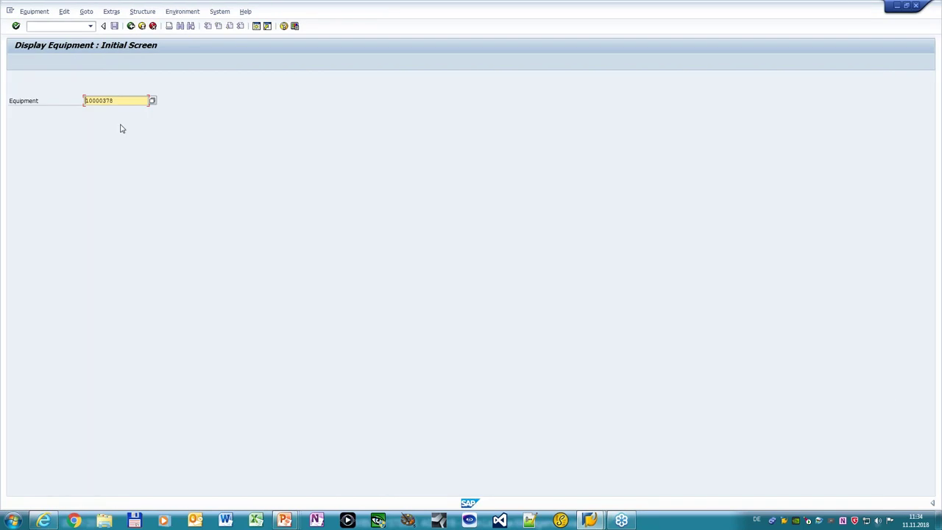
{"action": "key", "text": "Return"}
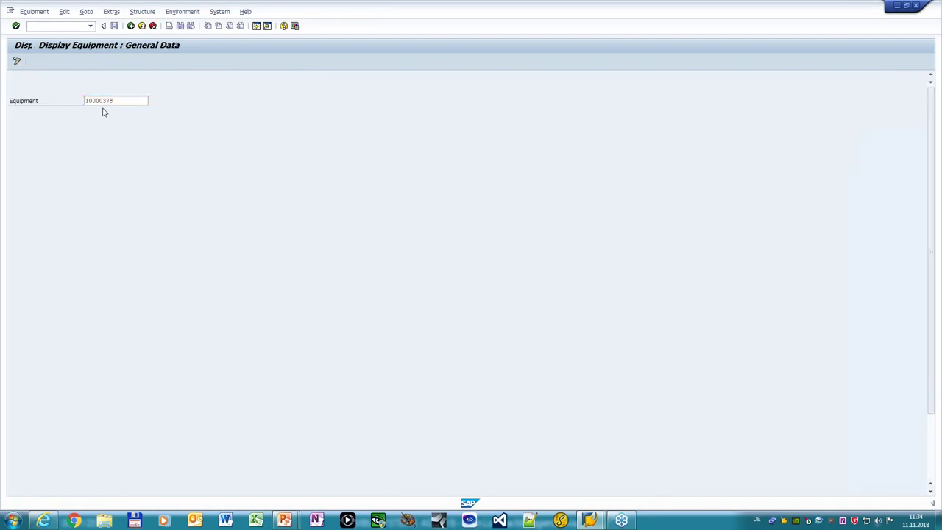
Check the manufacturer serial number in the equipment's other data.
{"action": "left_click", "coordinate": [287, 123]}
{"action": "left_click", "coordinate": [287, 123]}
{"action": "left_click", "coordinate": [287, 123]}
{"action": "left_click", "coordinate": [223, 124]}
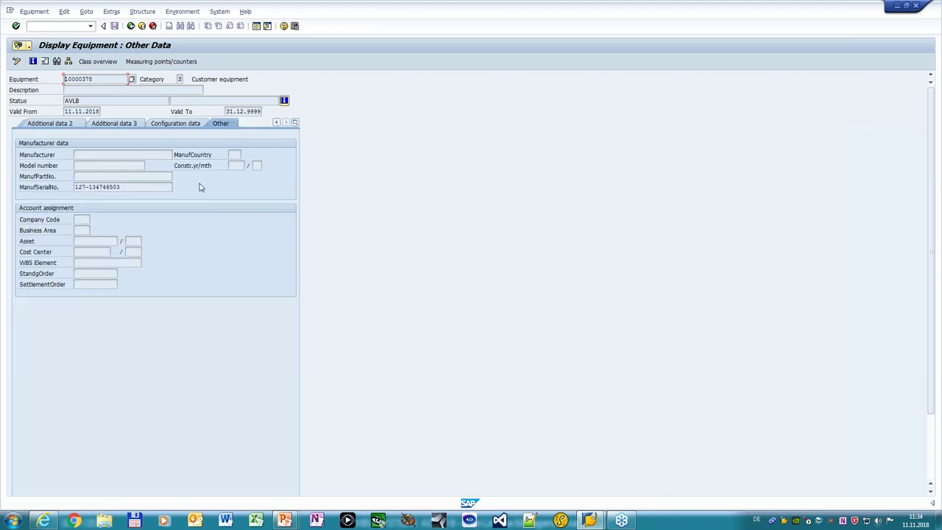
{"action": "left_click", "coordinate": [138, 187]}
{"action": "left_click_drag", "start_coordinate": [138, 187], "coordinate": [64, 192]}
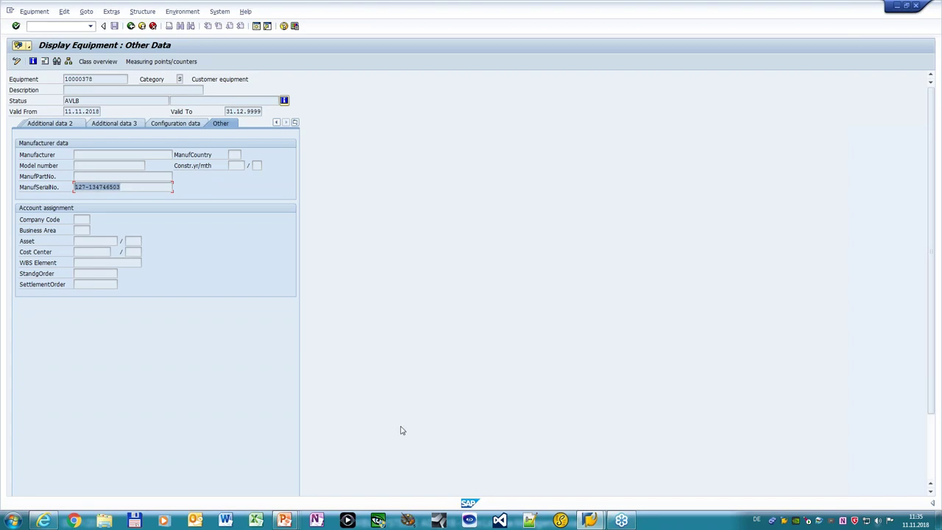
Switch to the running PowerPoint slide show and advance to the slide on use cases for license re-hosting.
{"action": "mouse_move", "coordinate": [285, 520]}
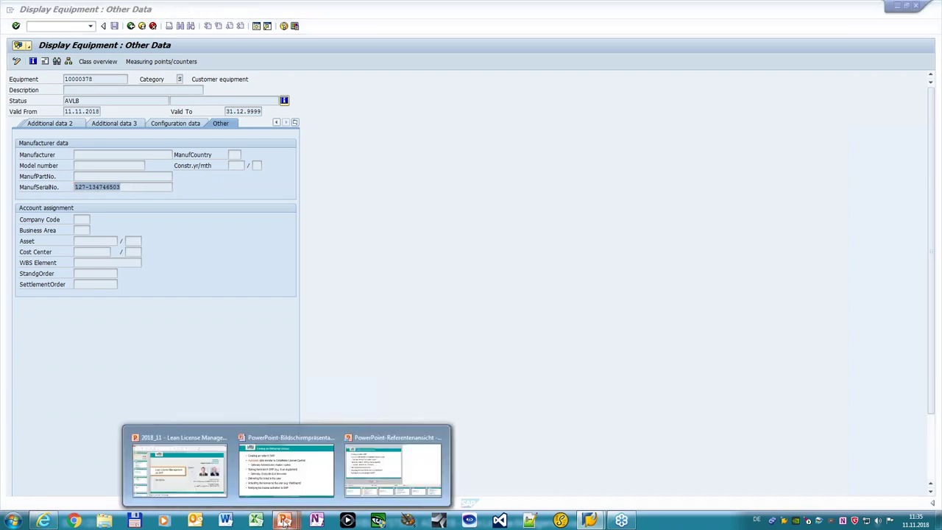
{"action": "left_click", "coordinate": [279, 482]}
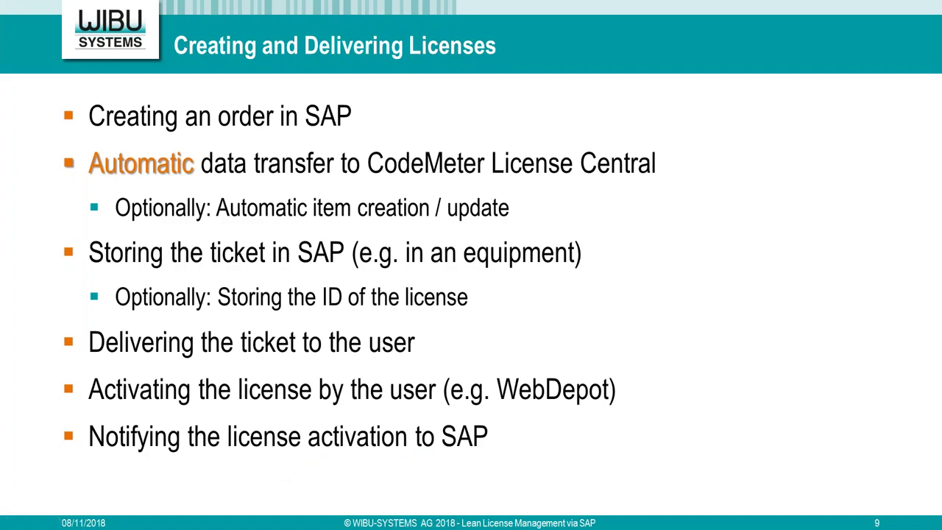
{"action": "key", "text": "Right"}
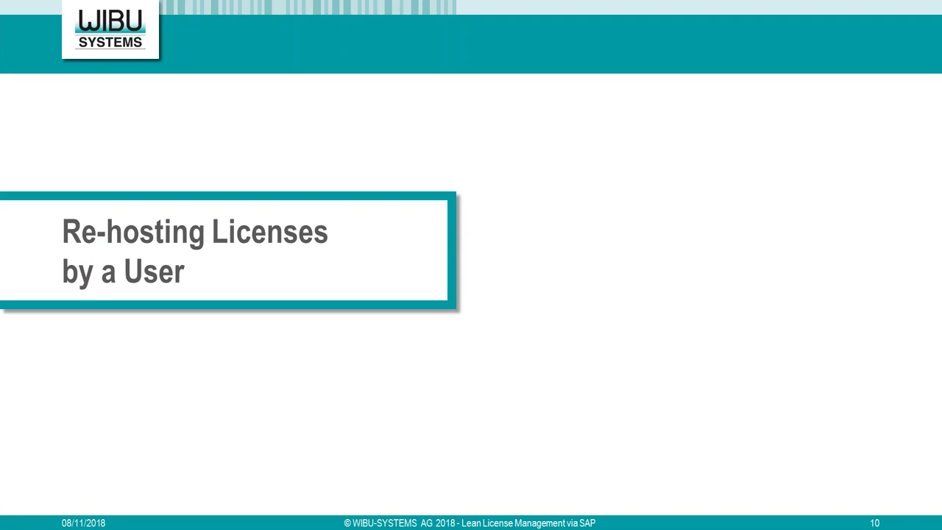
{"action": "key", "text": "Right"}
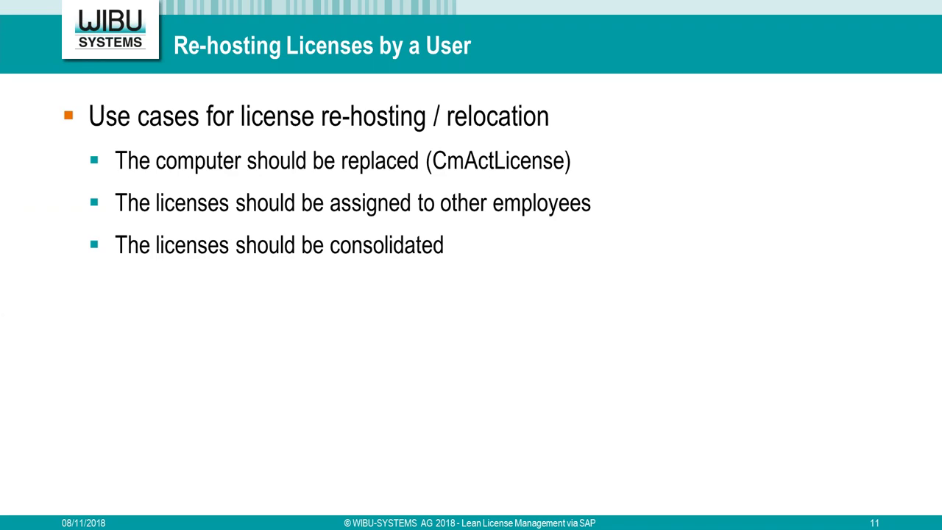